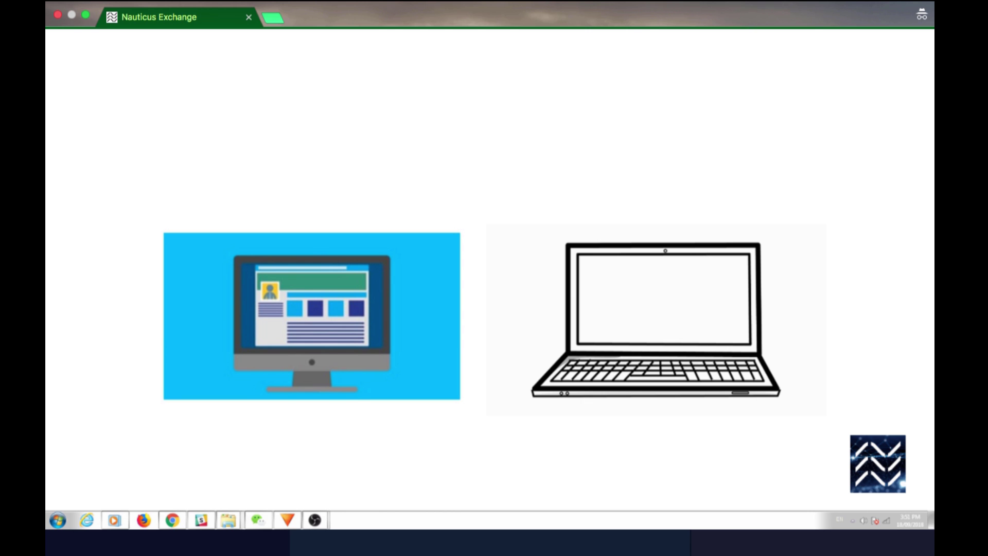
Return to Nauticus Exchange and choose VERIFY under 'Verification required to start trading'.
left_click(776, 369)
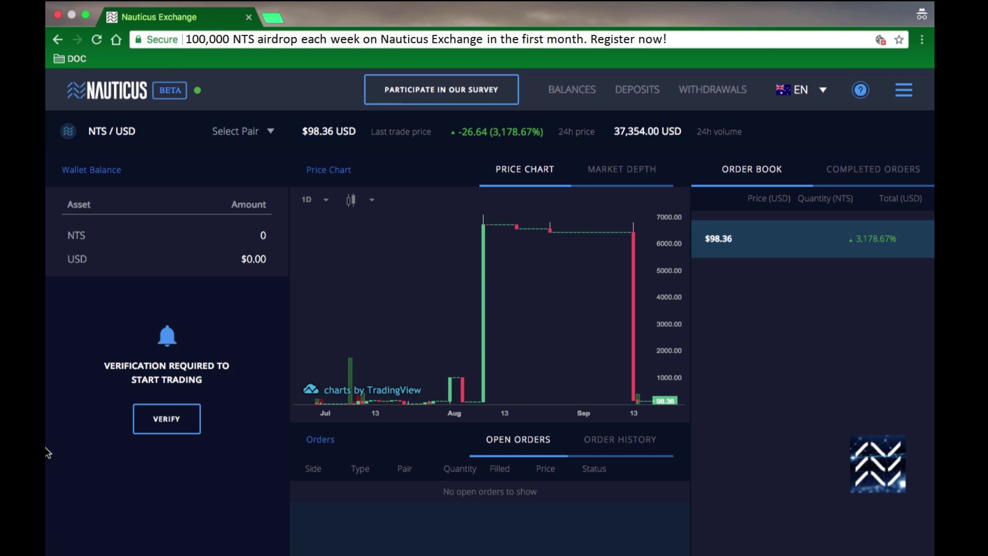
left_click(144, 410)
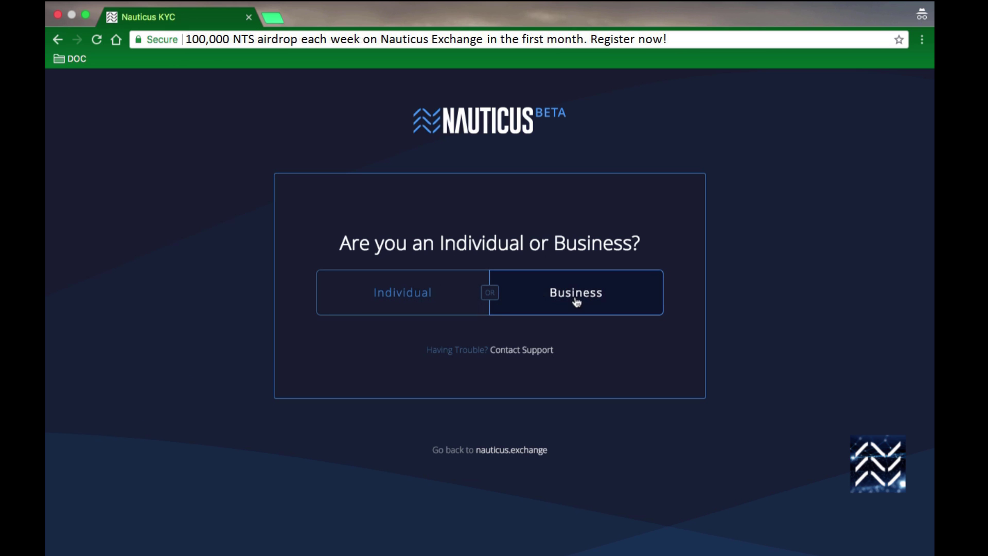
Register as an Individual, enter the applicant's first name and a 1 January 1994 birth date.
left_click(416, 295)
left_click(415, 340)
type("John")
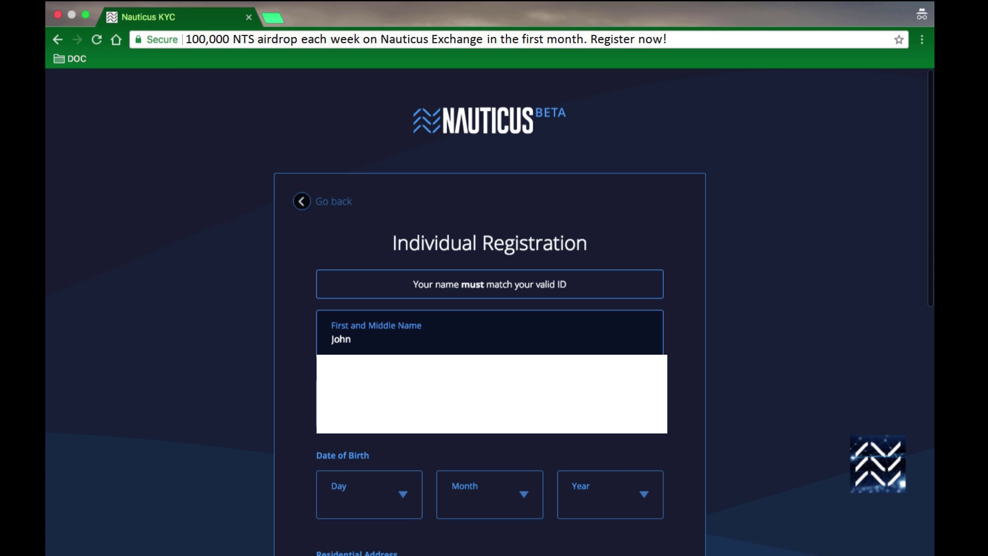
left_click(370, 494)
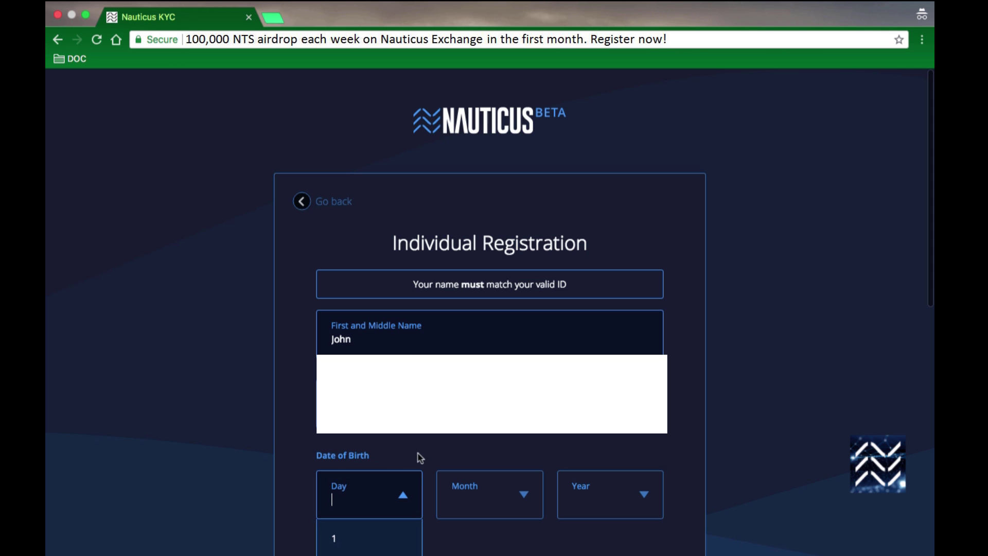
left_click(364, 545)
scroll(710, 369, "down", 4)
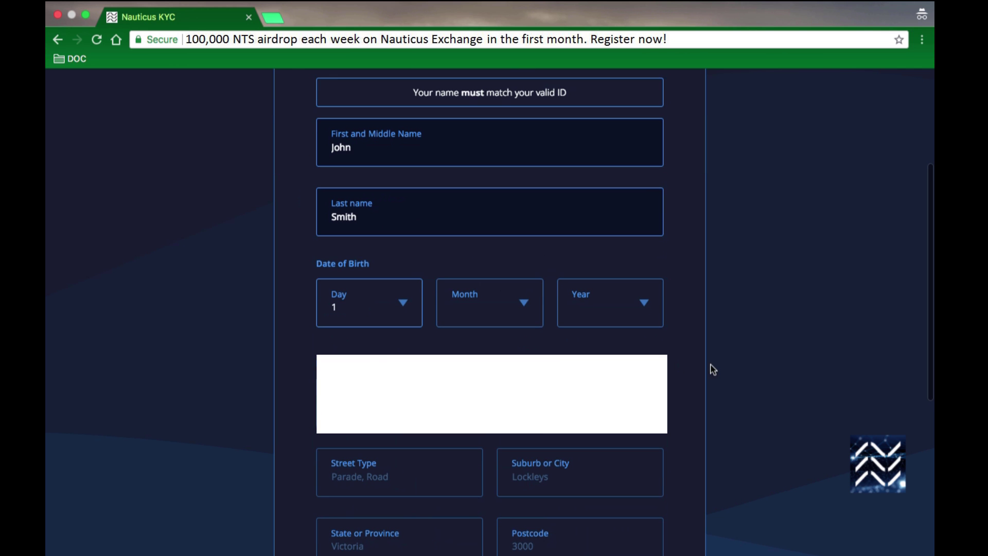
left_click(521, 309)
left_click(496, 354)
left_click(649, 305)
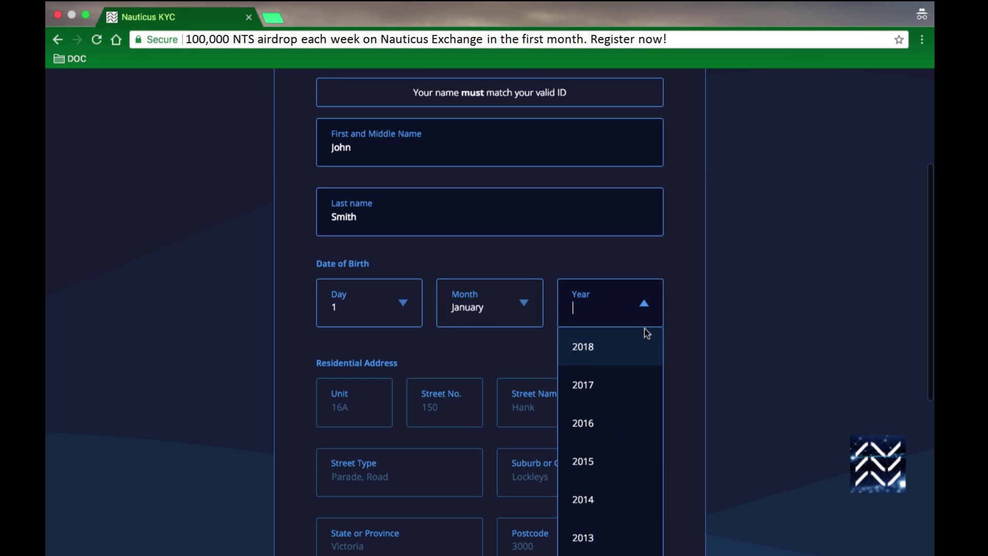
scroll(605, 491, "down", 1)
scroll(605, 494, "down", 12)
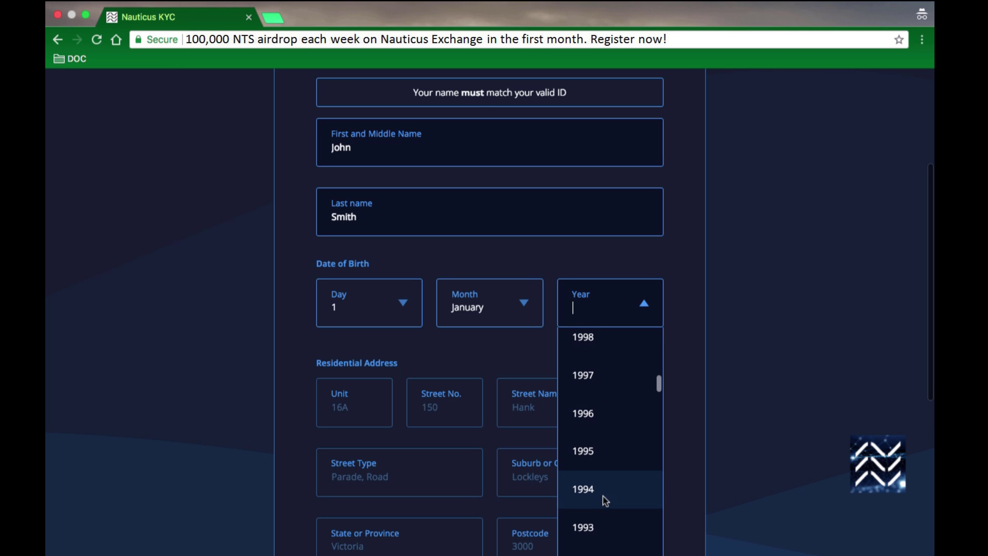
left_click(596, 494)
Fill in the unit number, street number and street name of the residential address.
scroll(745, 449, "down", 3)
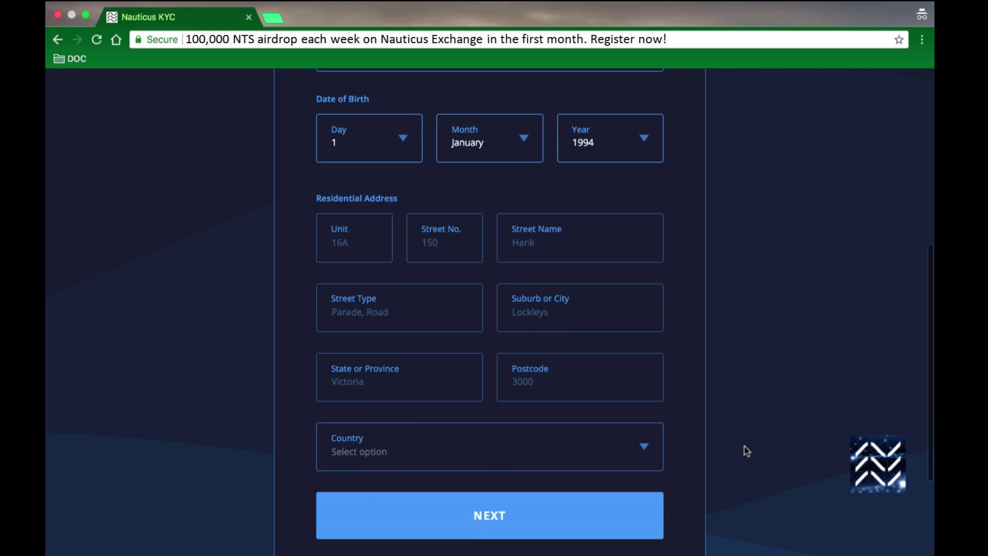
left_click(363, 238)
type("1")
left_click(431, 252)
type("1")
left_click(529, 246)
type("MElbourne")
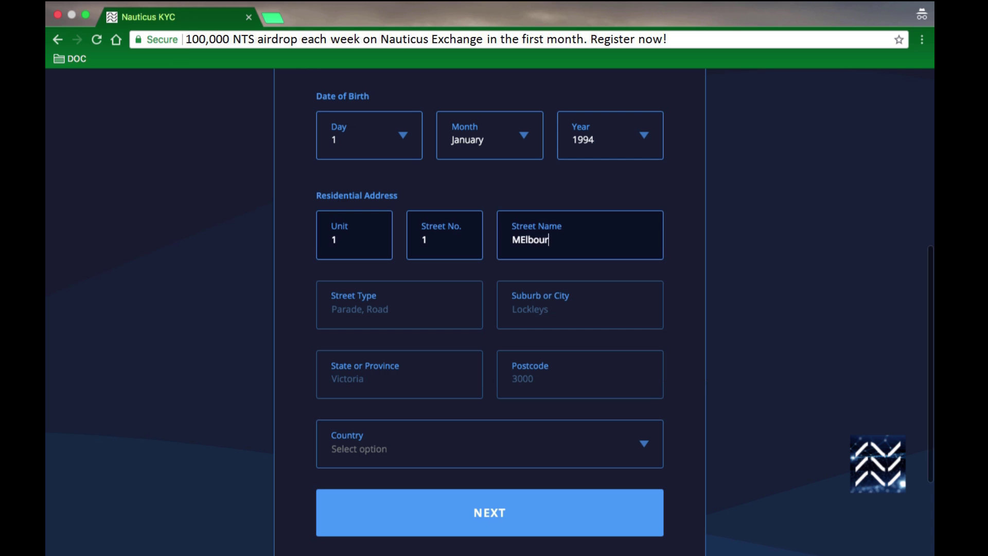
left_click(528, 240)
key("BackSpace")
key("BackSpace")
type("el")
Enter the address's street type, suburb or city, state and postcode.
left_click(387, 314)
type("Street")
key("Tab")
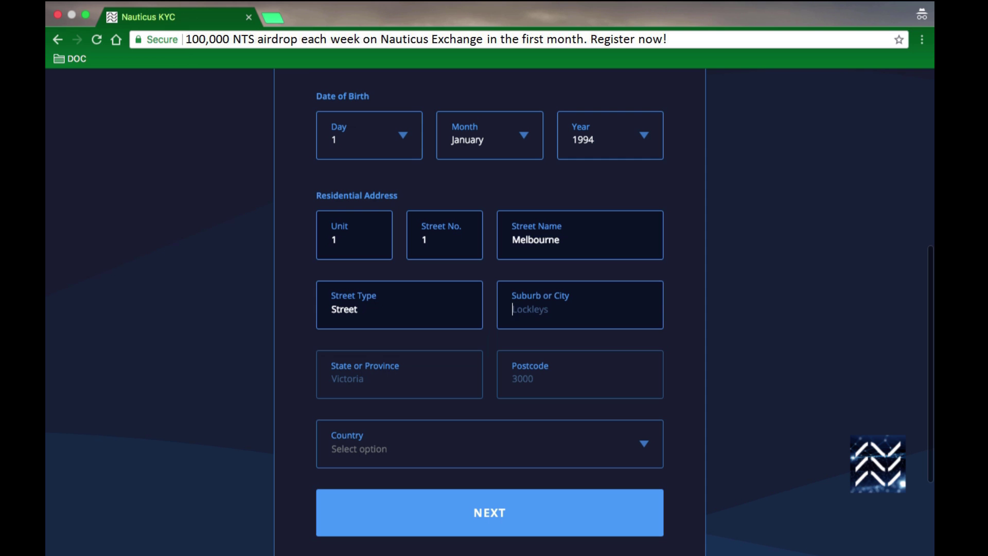
type("Melbourne")
key("Tab")
type("Victoria")
key("Tab")
type("3000")
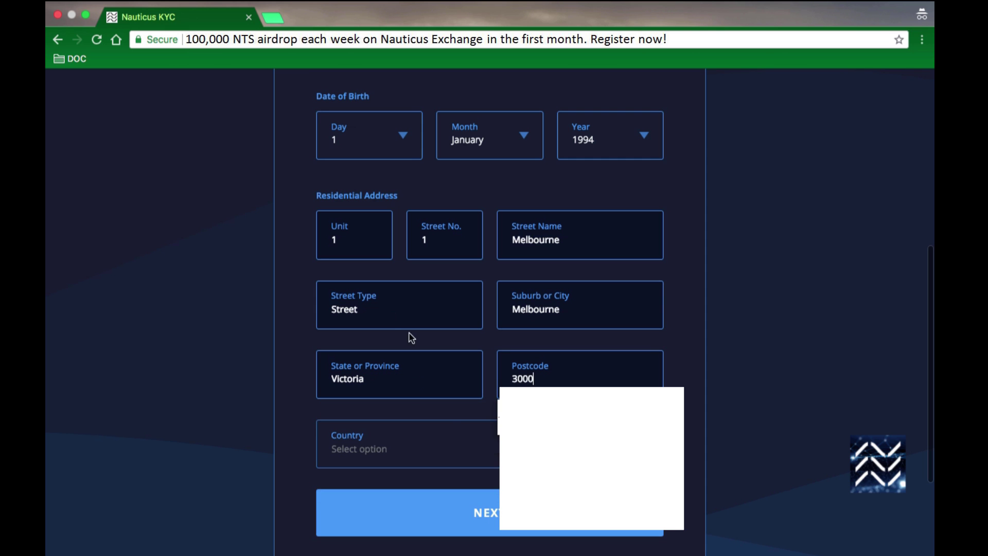
Set the address country to Australia and submit the registration form.
left_click(430, 451)
type("Aus")
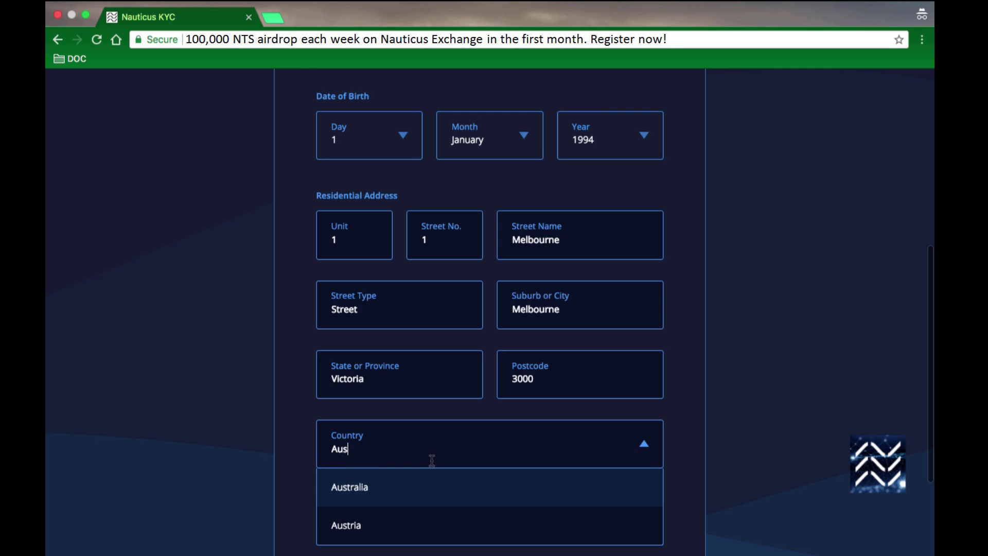
left_click(424, 489)
scroll(740, 430, "up", 4)
scroll(741, 430, "down", 5)
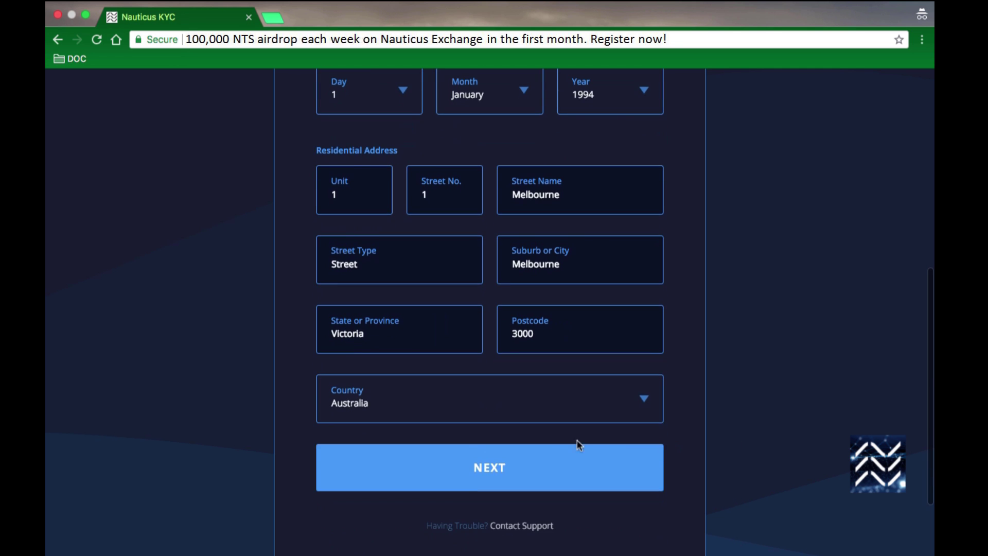
left_click(523, 467)
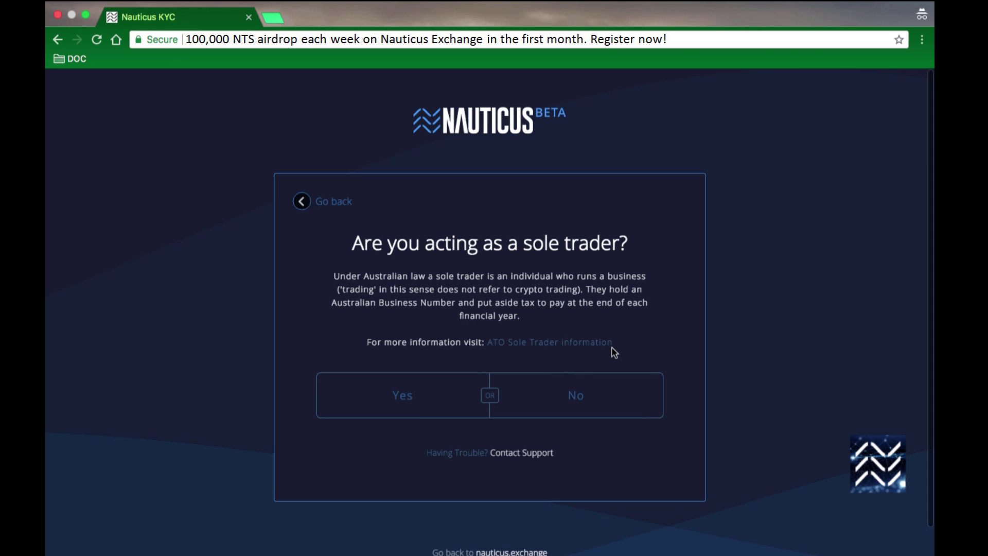
Answer No to sole trader, set country of citizenship to Australia, and continue.
left_click(600, 396)
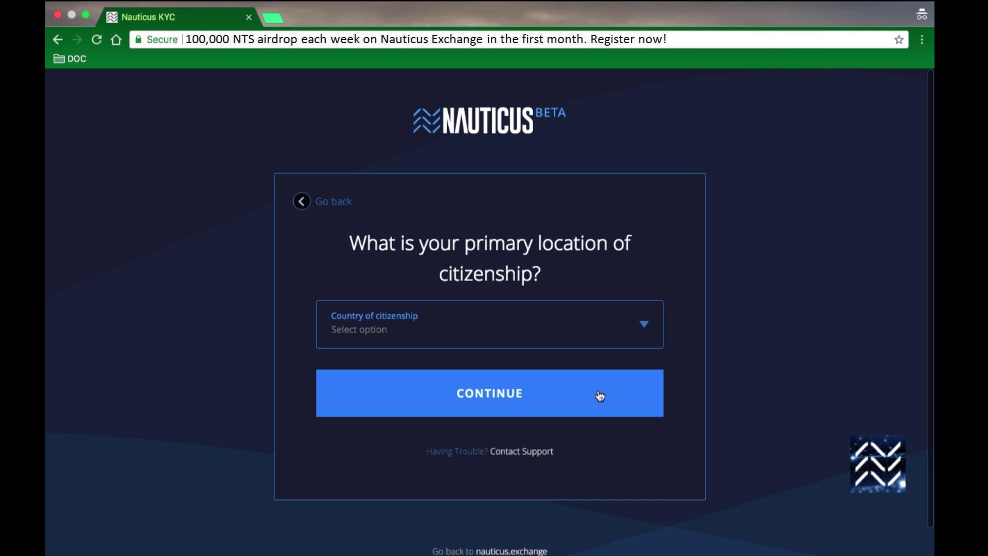
left_click(645, 325)
type("aus")
left_click(594, 367)
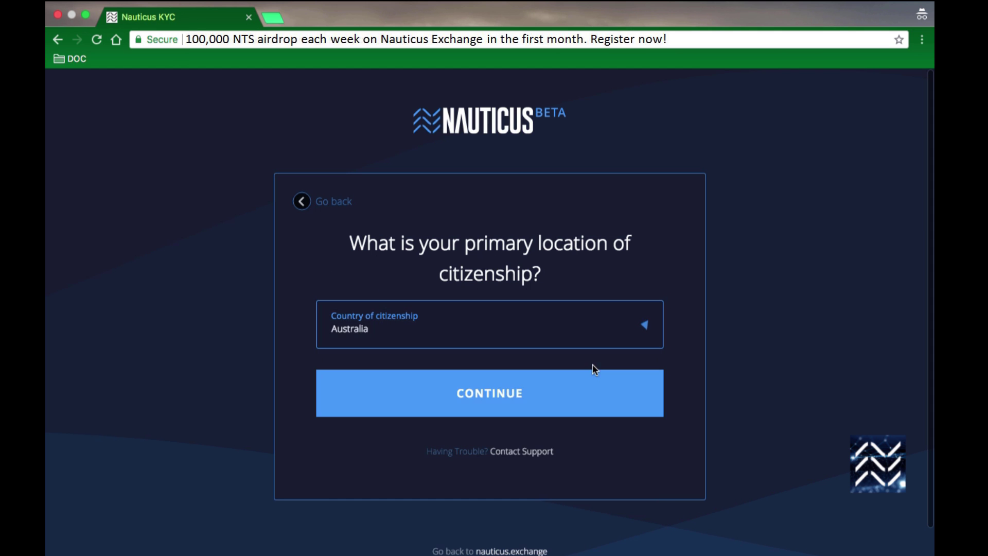
left_click(523, 395)
Choose Buy & hold Cryptocurrency (Investment) as the reason and Salary as the source of funds.
left_click(643, 294)
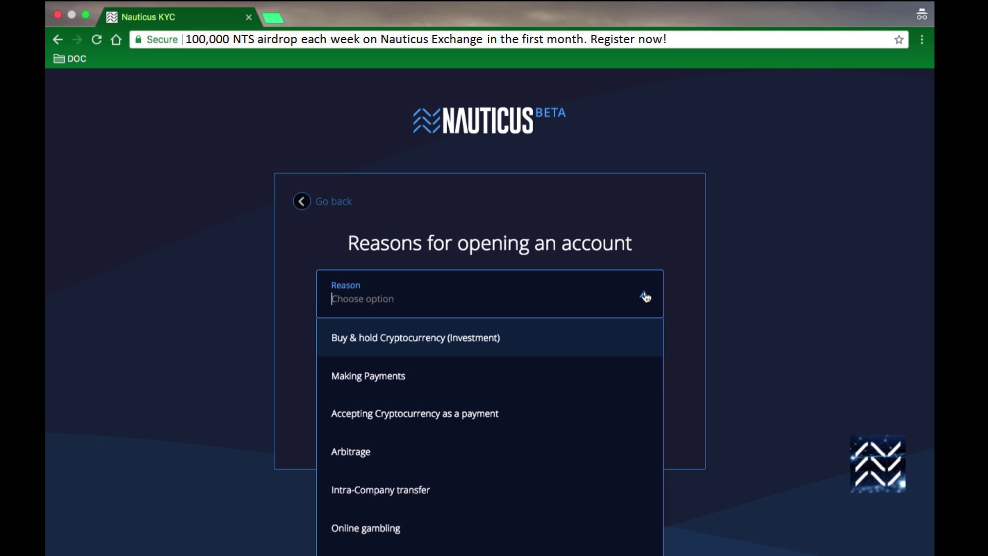
left_click(588, 340)
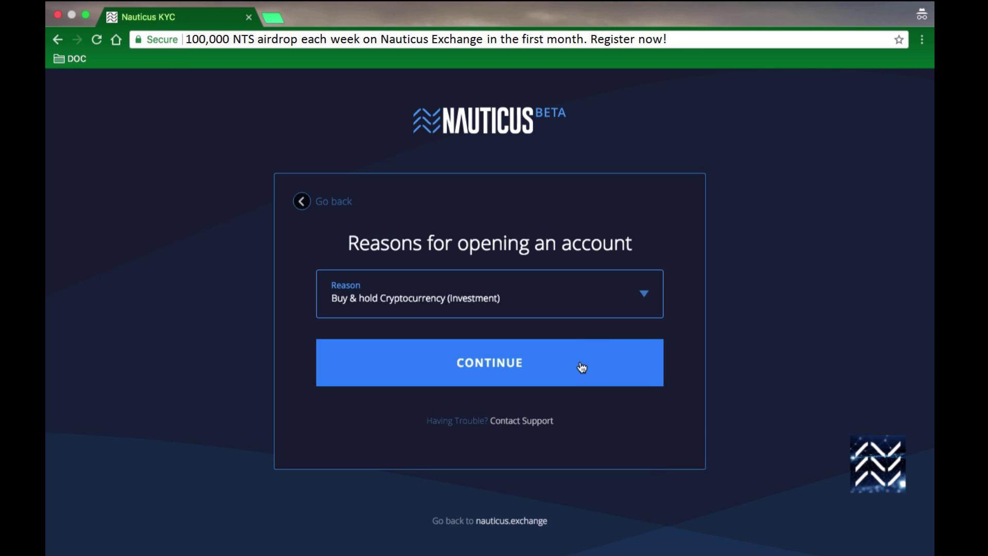
left_click(582, 368)
left_click(644, 294)
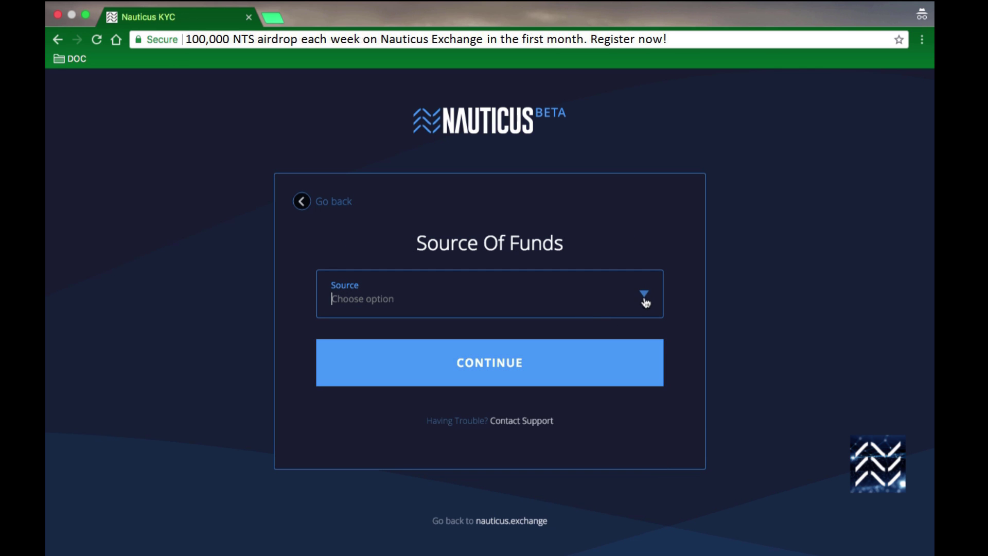
left_click(580, 340)
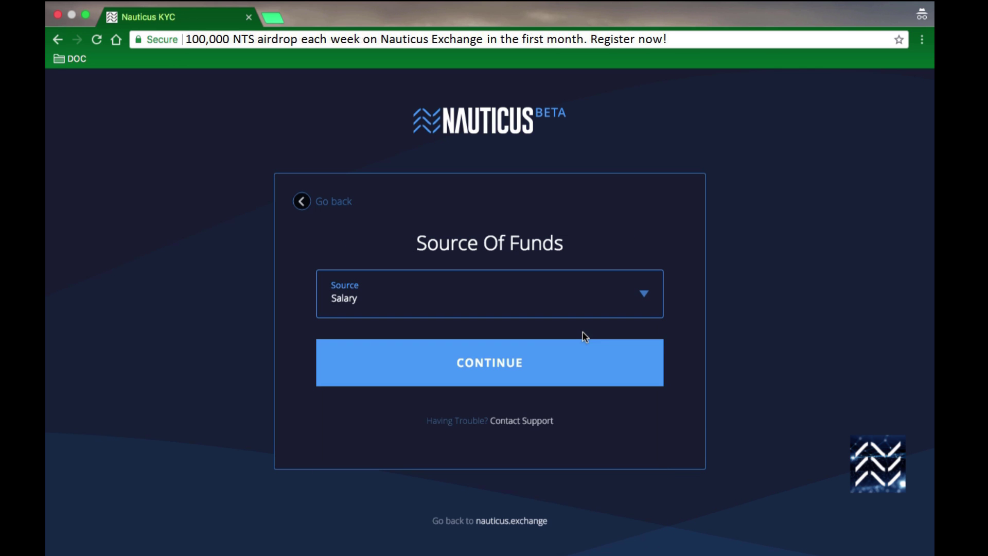
left_click(608, 361)
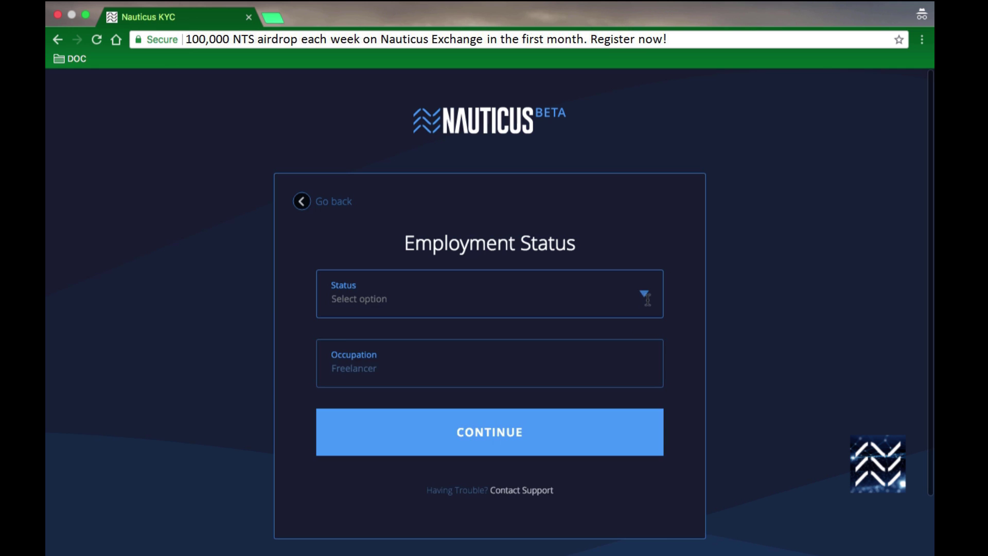
Submit Full Time employment status with 'Business' as the occupation.
left_click(644, 294)
left_click(617, 355)
left_click(553, 360)
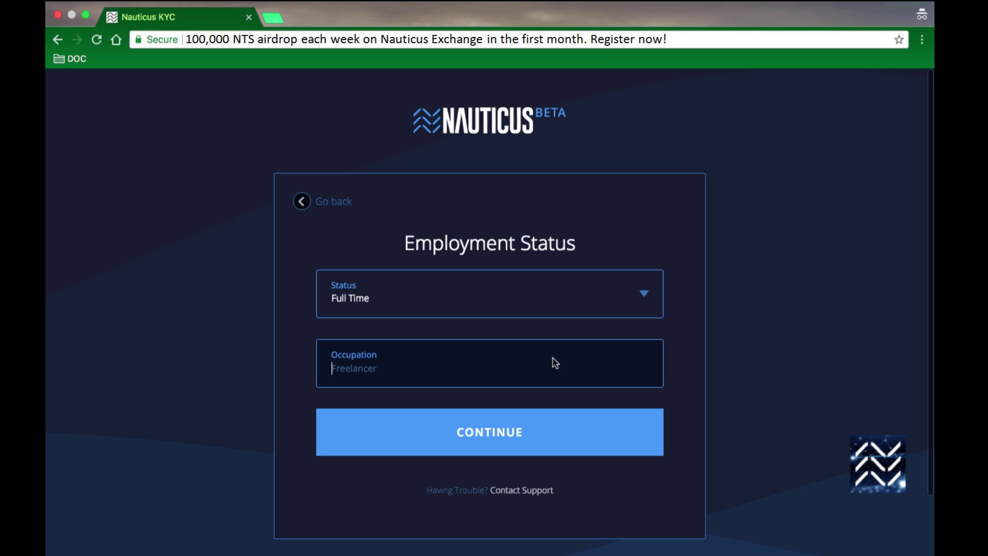
type("Business")
left_click(619, 447)
scroll(756, 435, "down", 4)
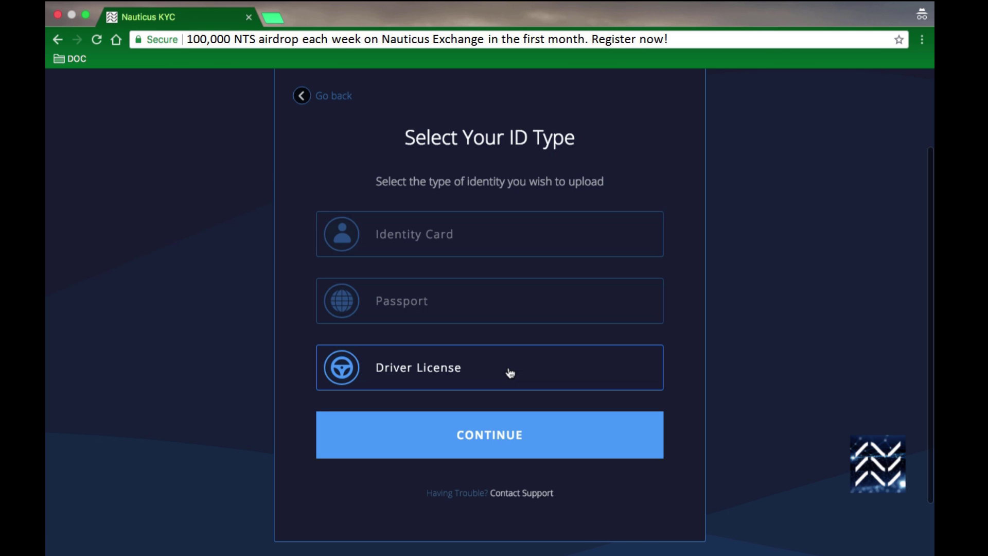
Continue with the chosen ID type and read through the Important Information page.
left_click(492, 435)
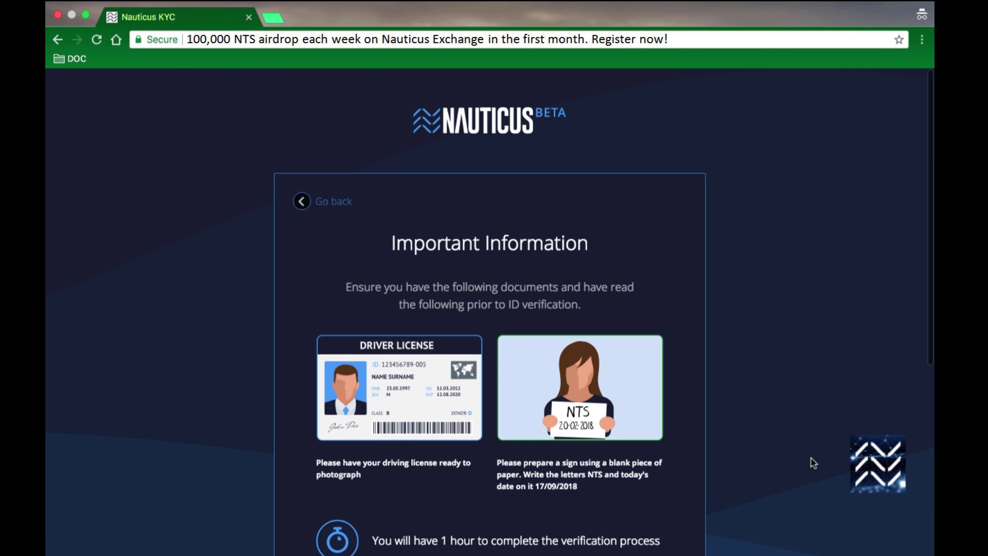
scroll(812, 459, "down", 3)
scroll(811, 457, "down", 3)
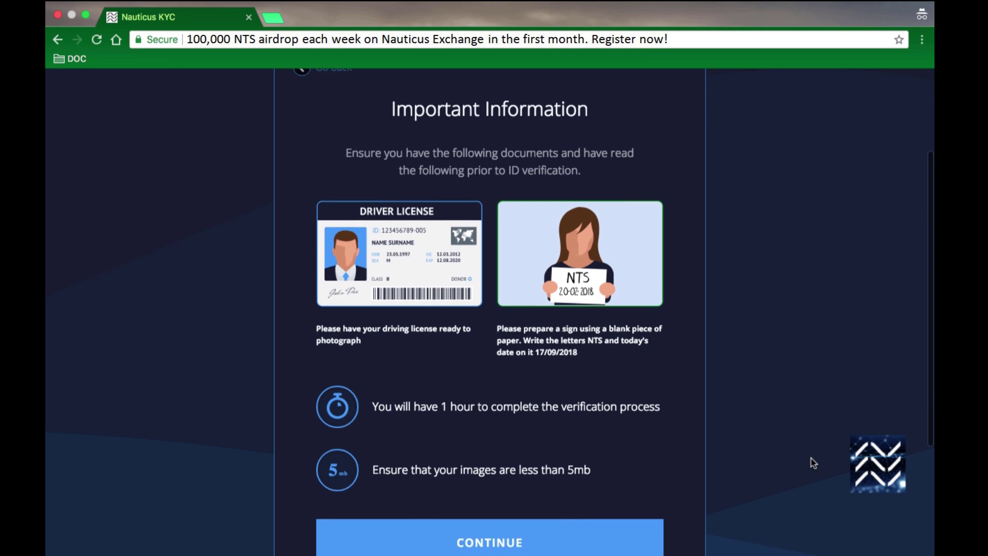
scroll(811, 458, "up", 3)
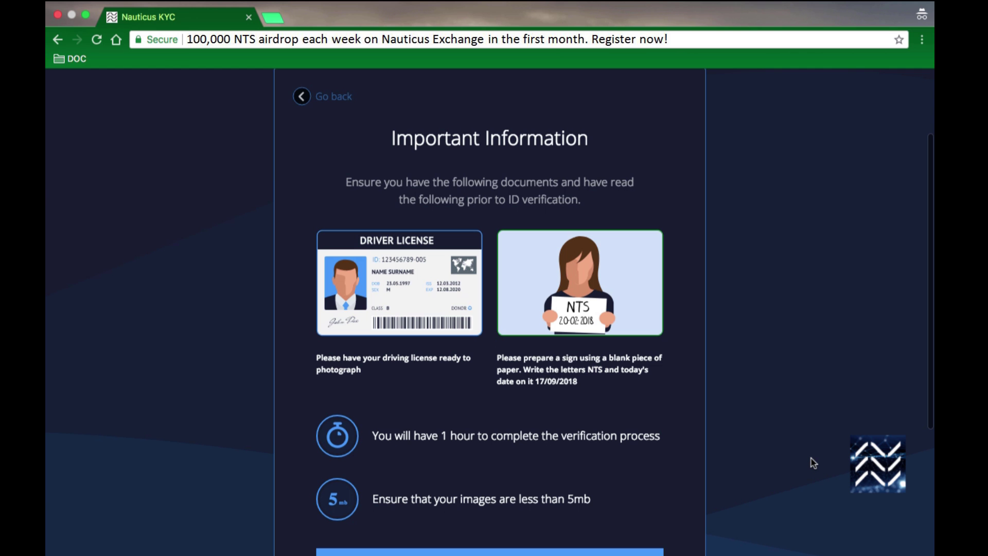
scroll(811, 458, "down", 3)
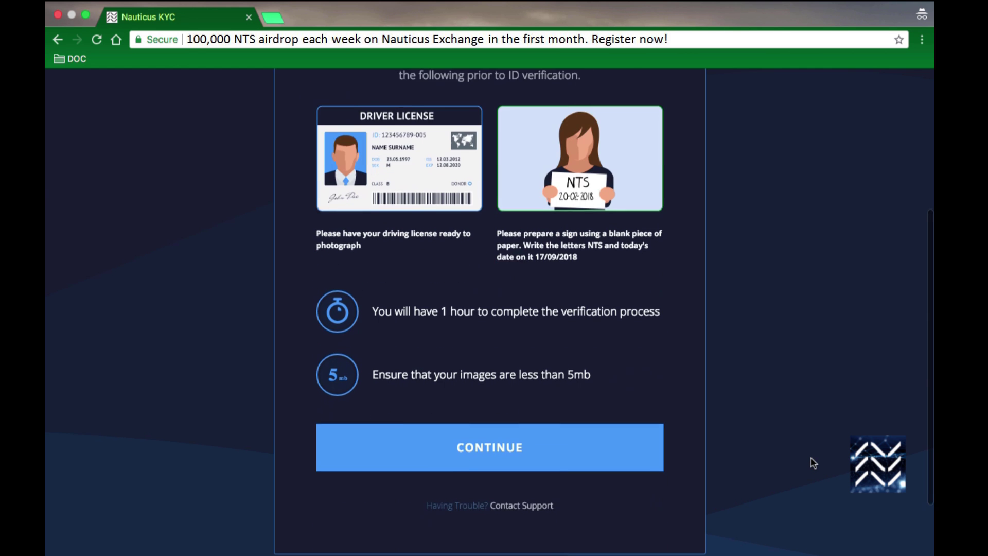
left_click(569, 434)
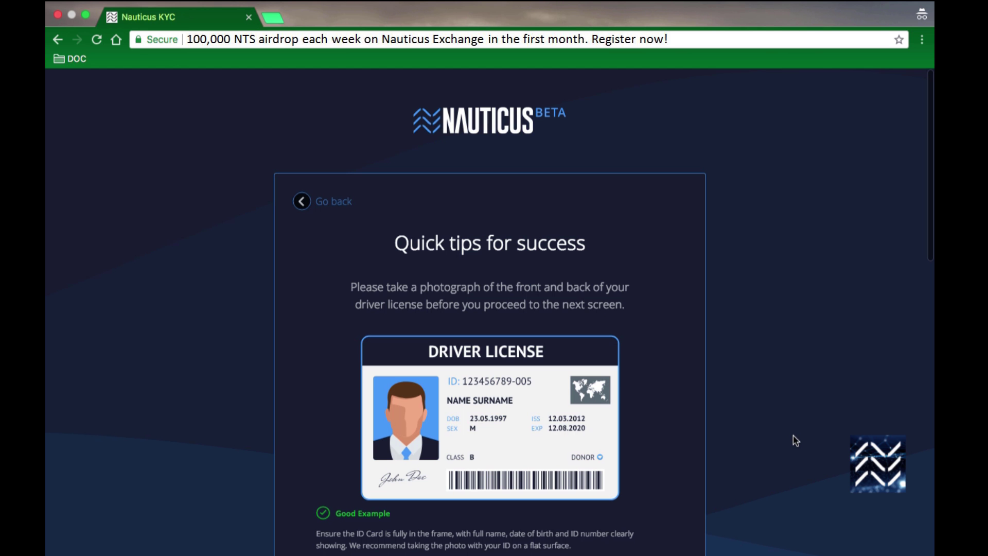
scroll(792, 435, "down", 7)
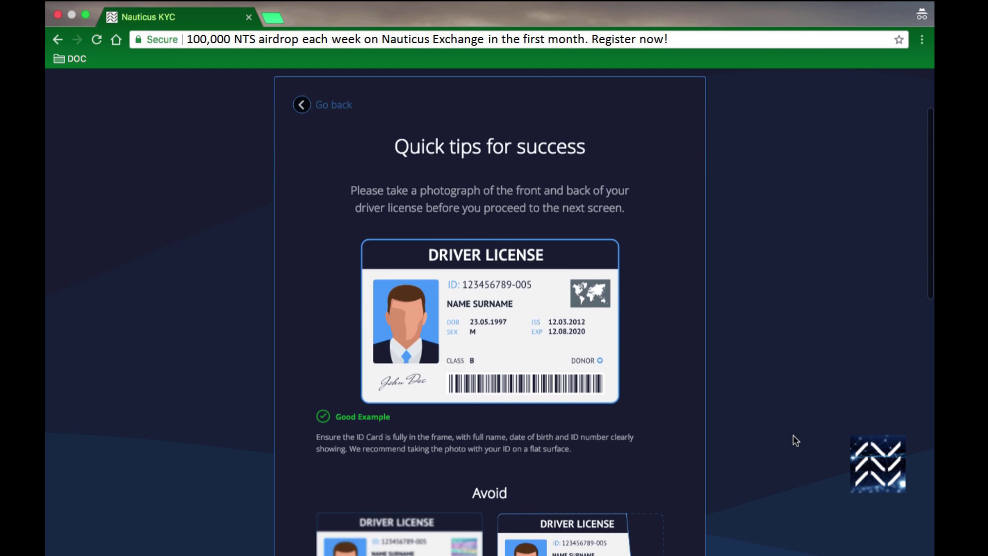
Tick 'My driver license photos are ready to upload.' and go on to the selfie tips.
scroll(792, 435, "down", 7)
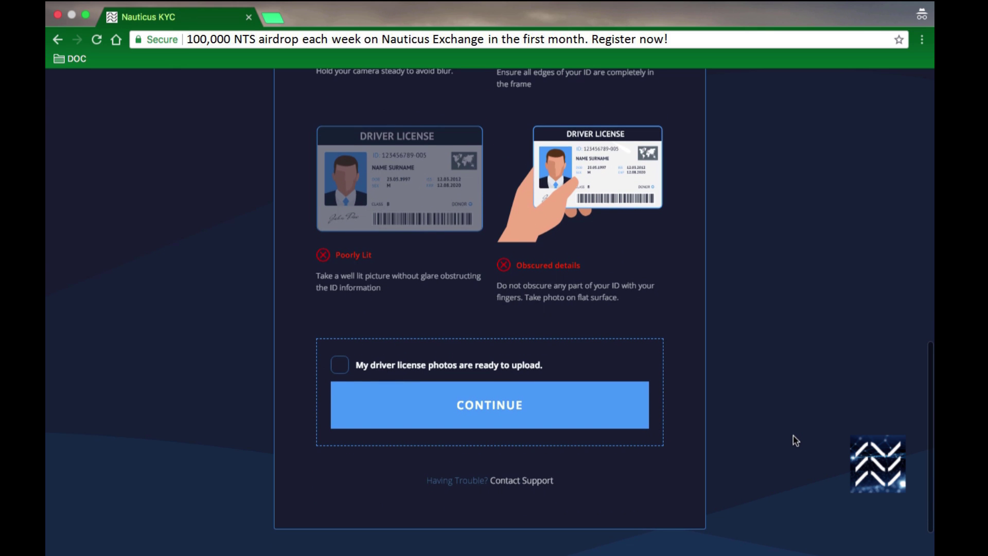
left_click(339, 367)
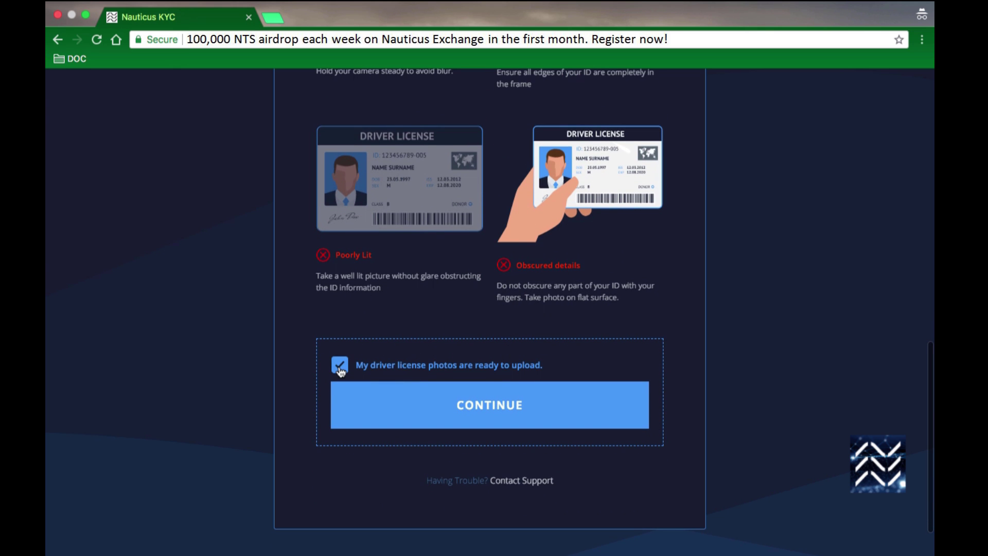
left_click(470, 421)
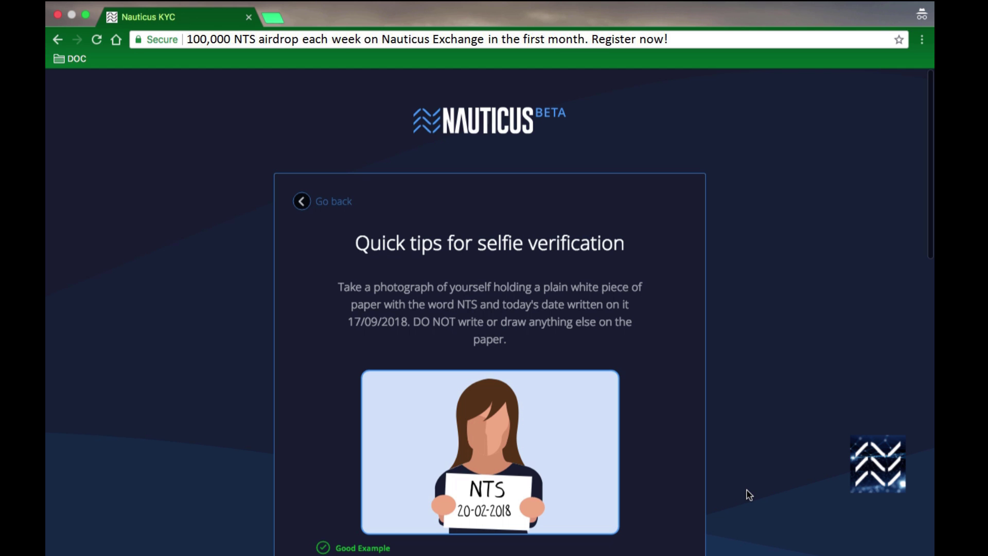
Tick 'My selfie verification photo is ready to be uploaded.' on the selfie tips page.
scroll(748, 495, "down", 6)
scroll(749, 495, "down", 7)
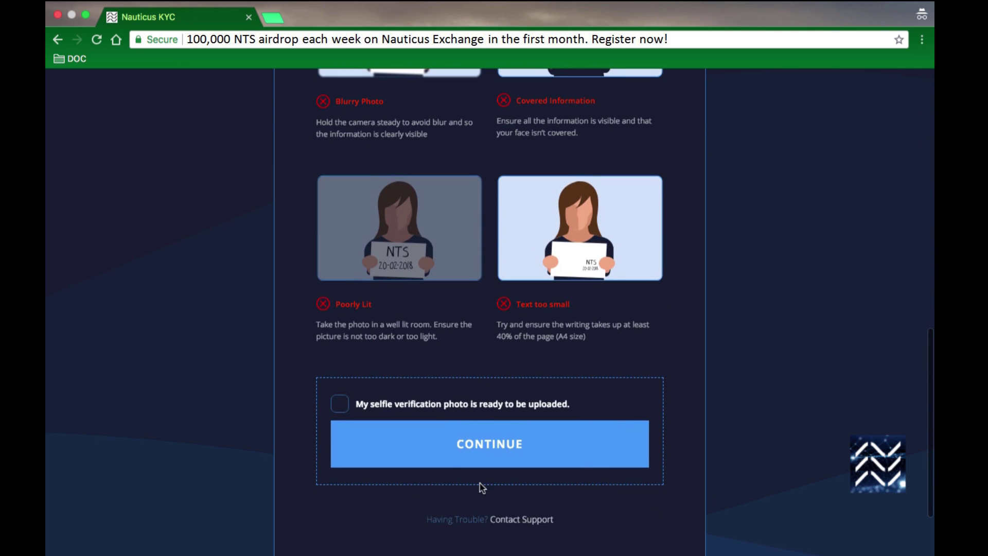
left_click(339, 405)
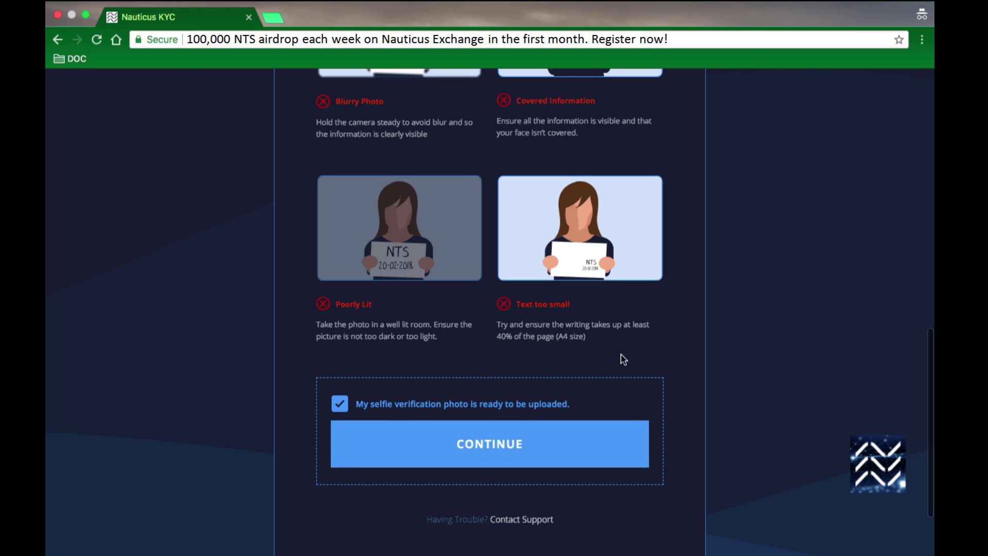
scroll(698, 399, "up", 6)
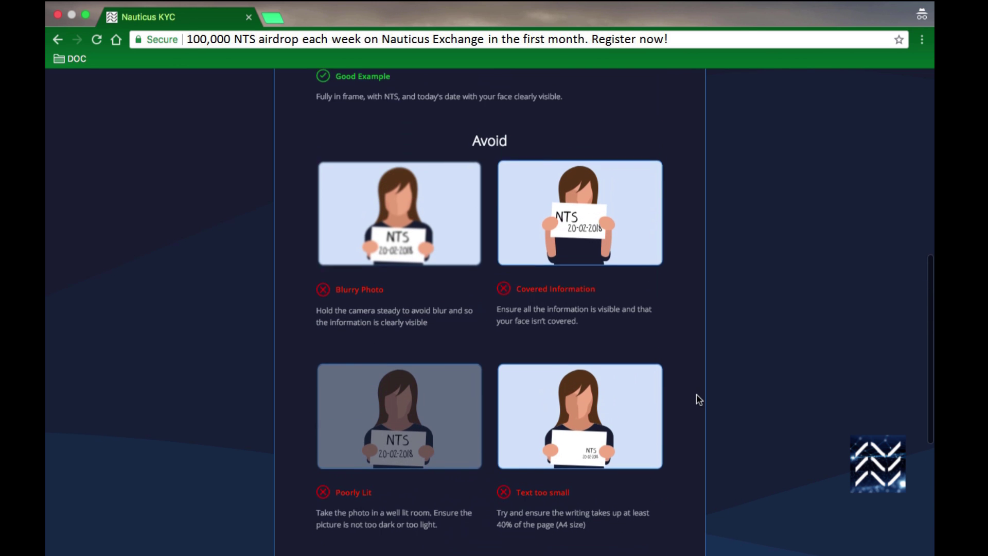
scroll(697, 399, "up", 4)
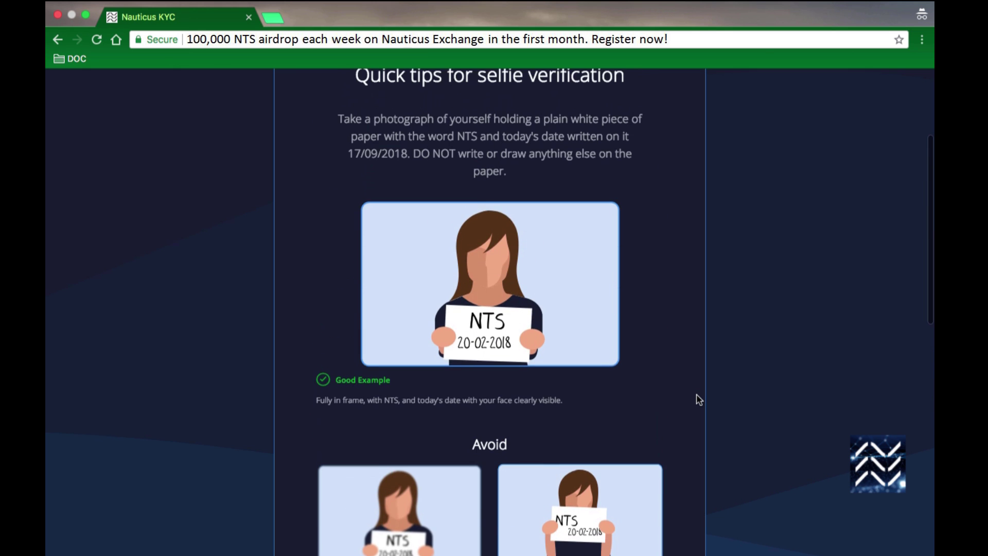
scroll(681, 420, "down", 4)
scroll(683, 421, "down", 6)
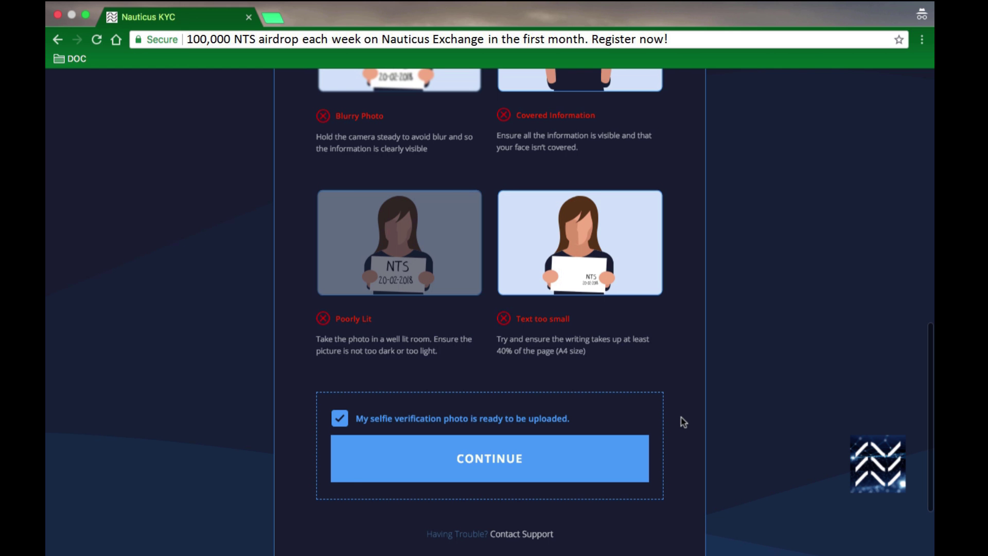
key("ctrl+Left")
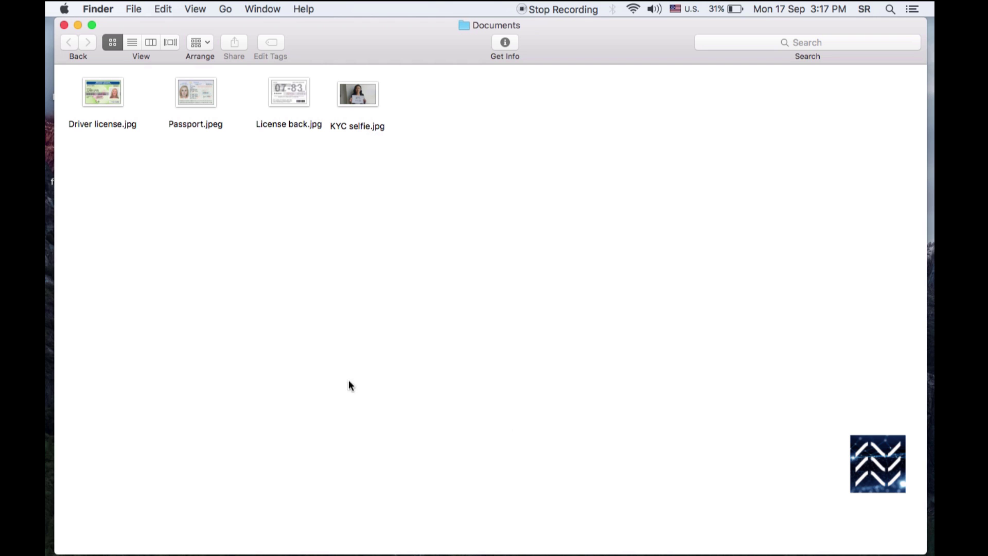
left_click(100, 98)
right_click(101, 94)
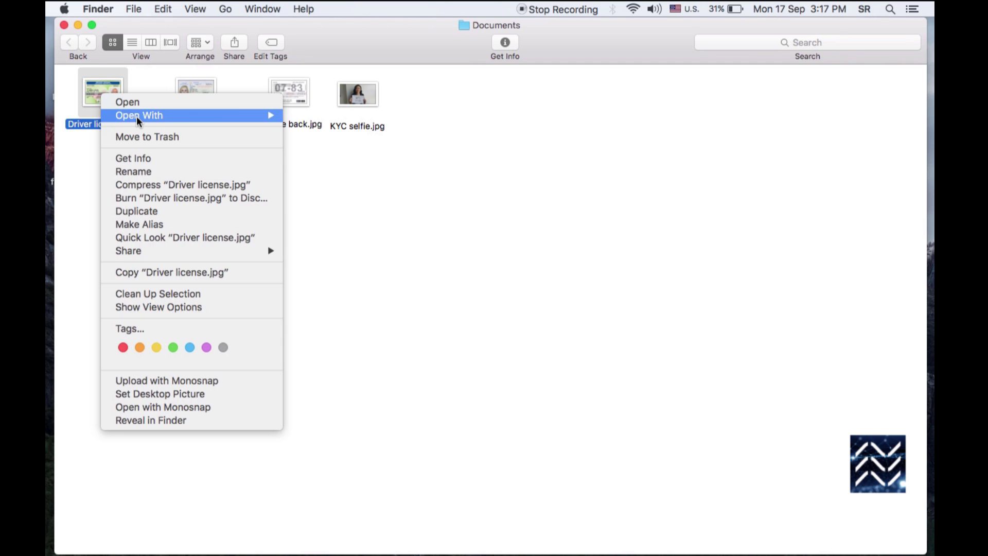
left_click(141, 159)
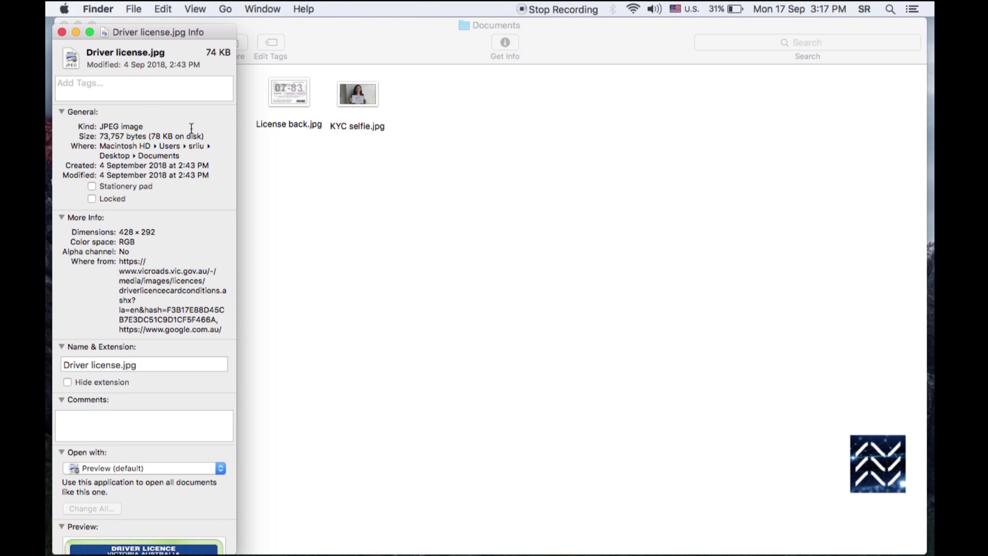
left_click(62, 33)
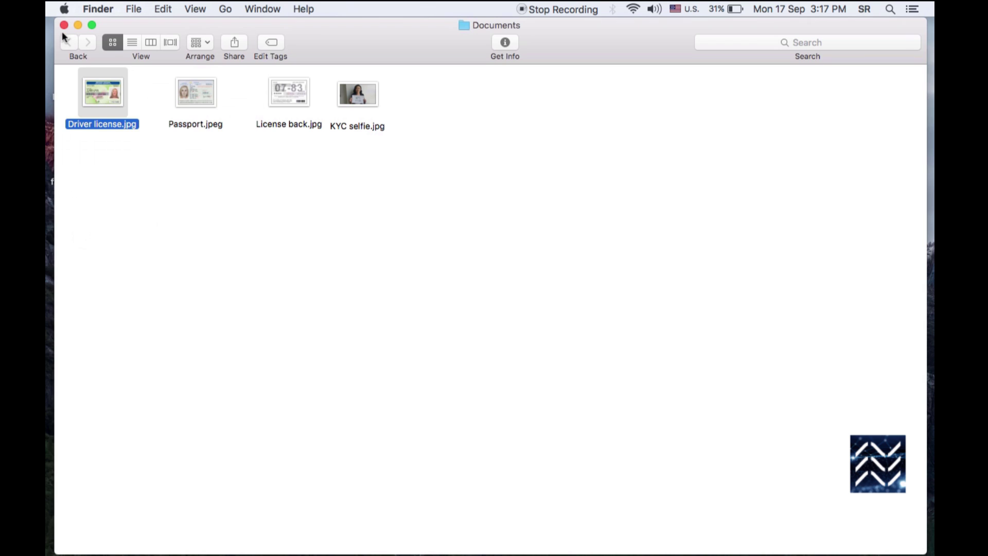
left_click(508, 399)
key("ctrl+Right")
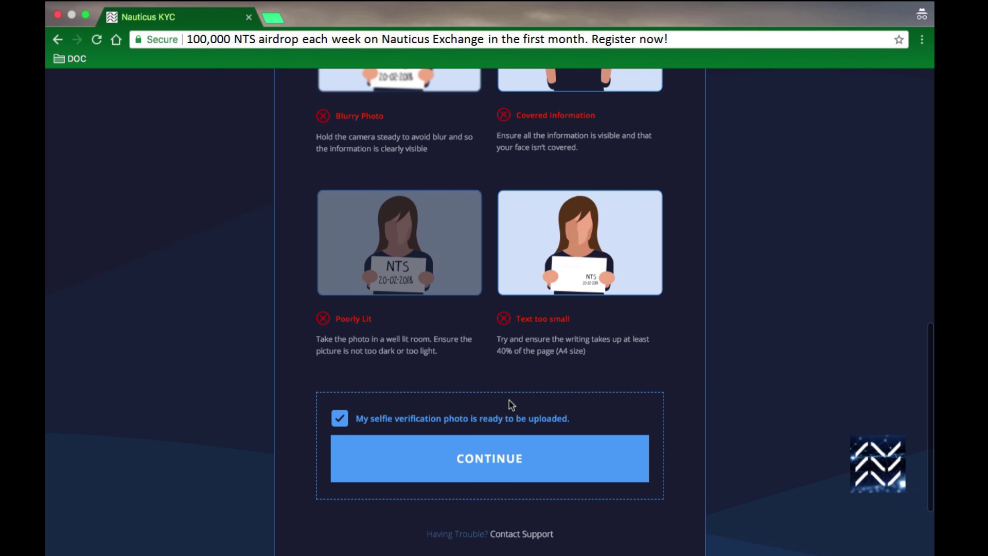
Move past the selfie tips and confirm the prefilled name and birth date.
left_click(518, 475)
scroll(743, 485, "down", 3)
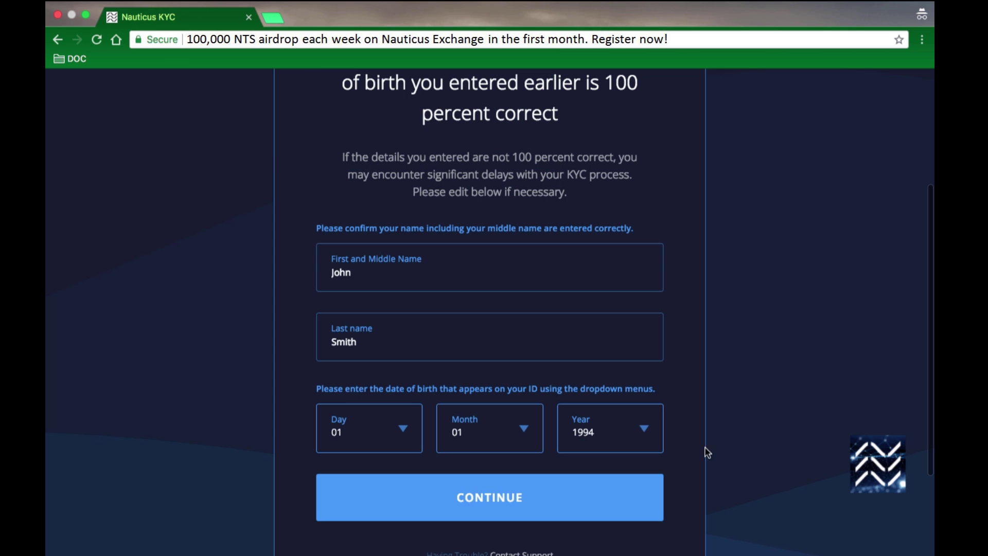
left_click(483, 499)
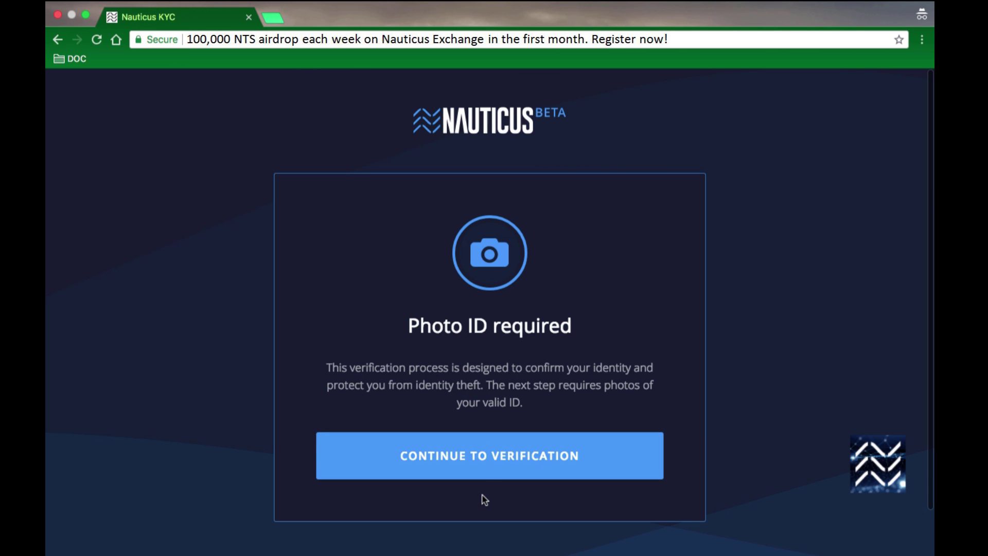
Start Netverify ID verification and upload Driver license.jpg as the licence front.
left_click(492, 462)
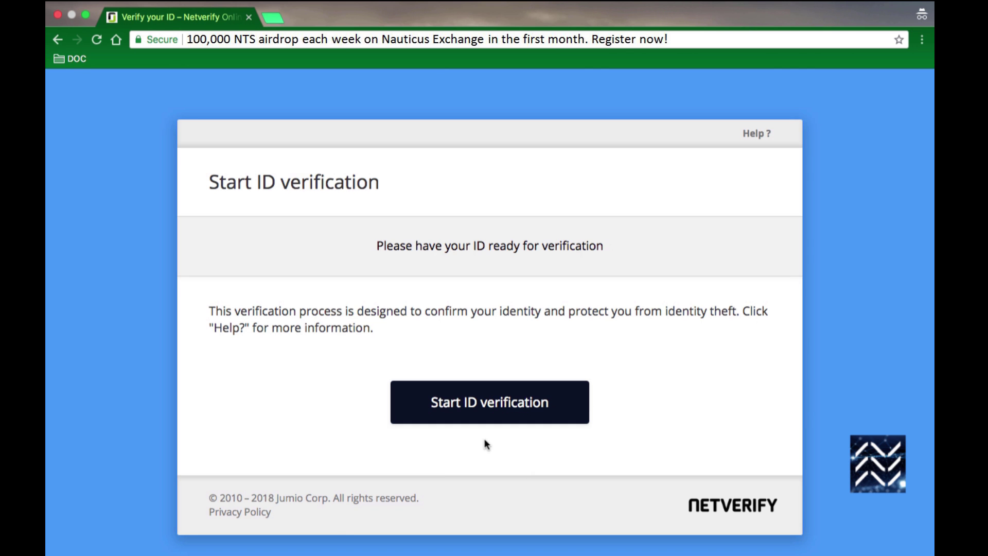
left_click(490, 403)
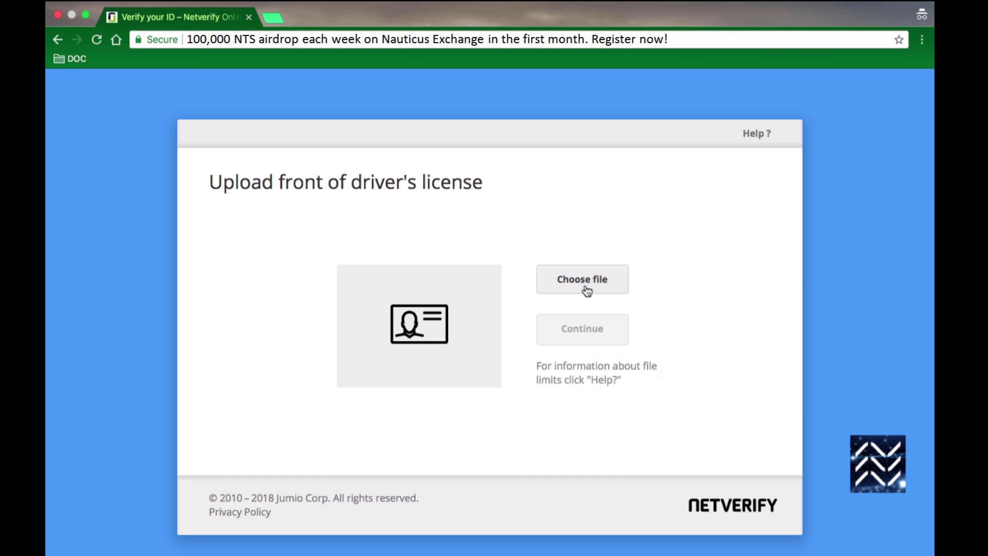
left_click(588, 287)
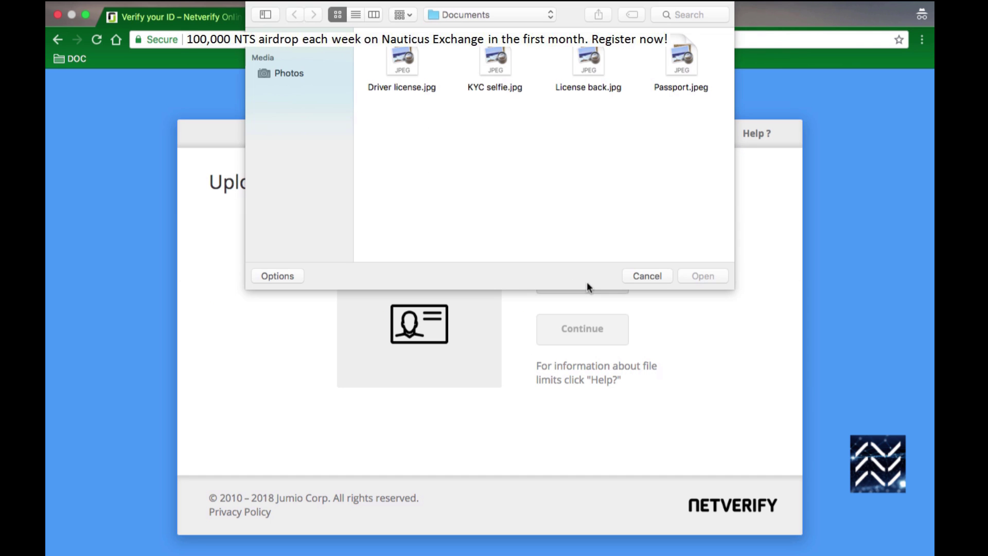
left_click(402, 61)
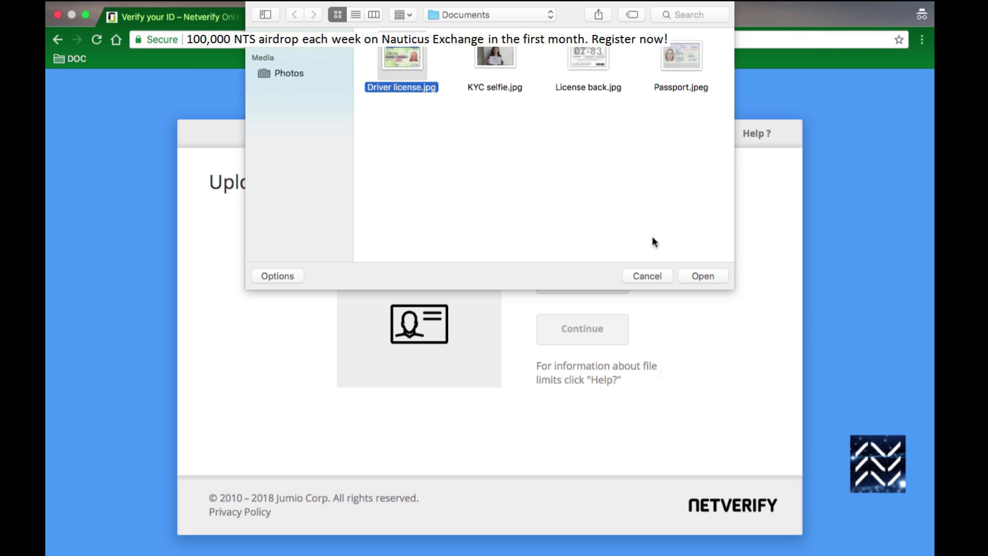
left_click(698, 280)
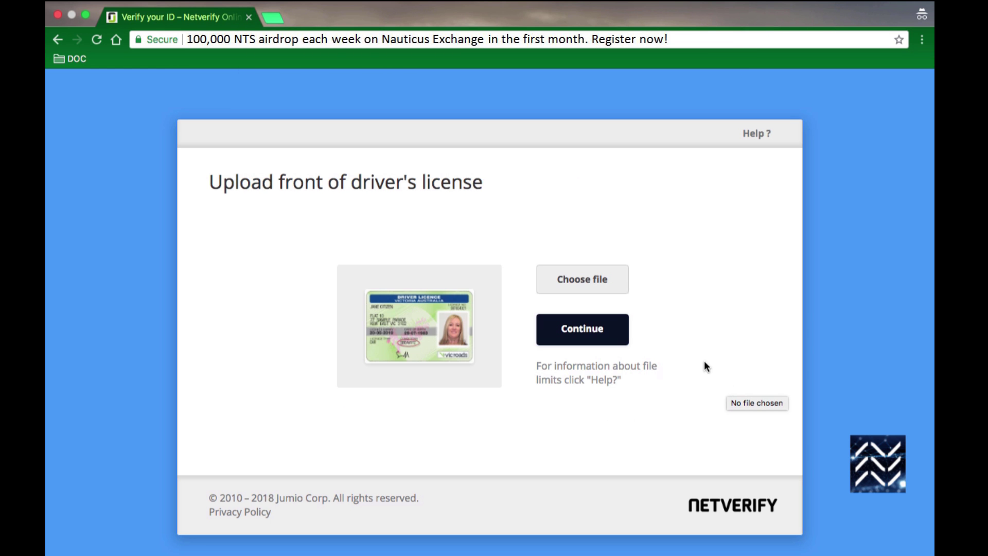
left_click(591, 333)
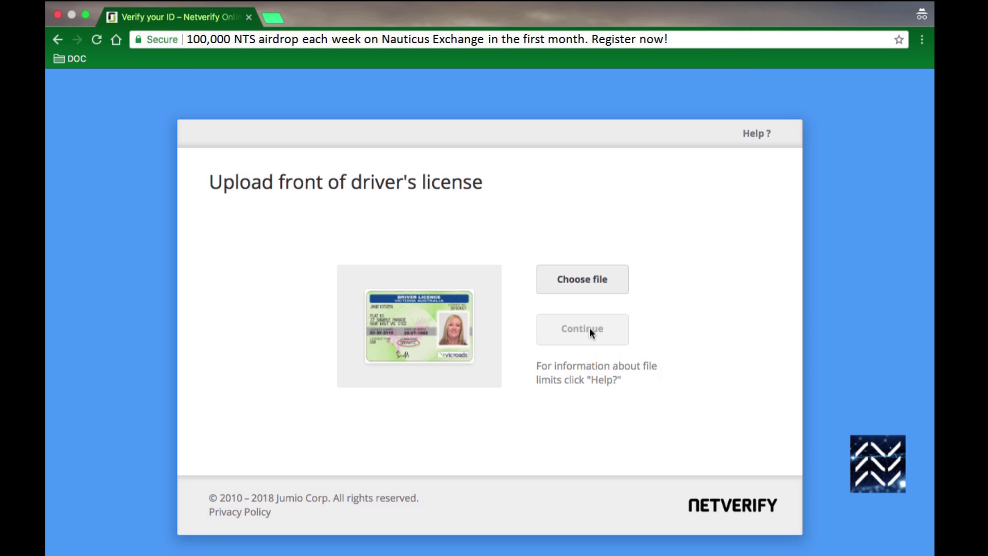
Upload License back.jpg as the back of the licence and confirm it.
left_click(592, 289)
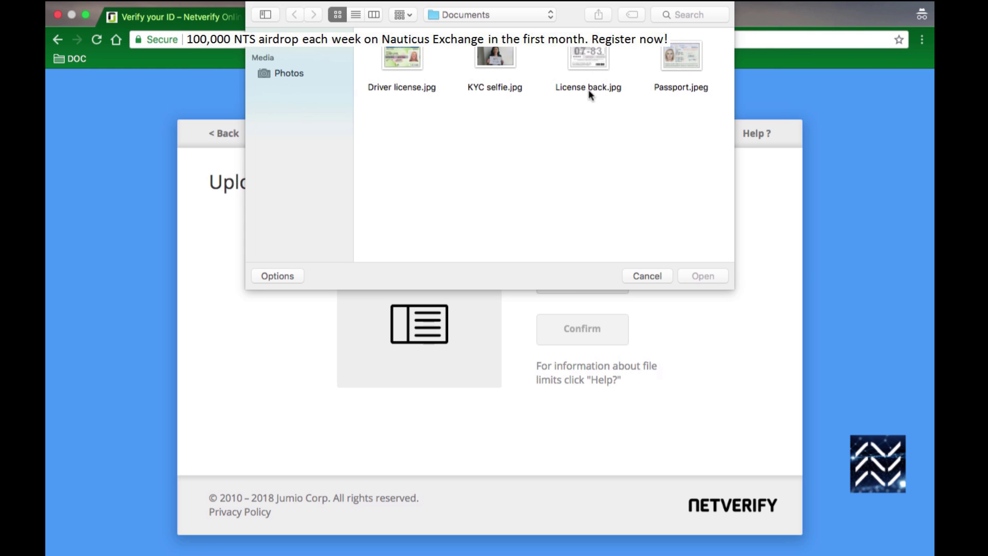
left_click(593, 64)
left_click(704, 277)
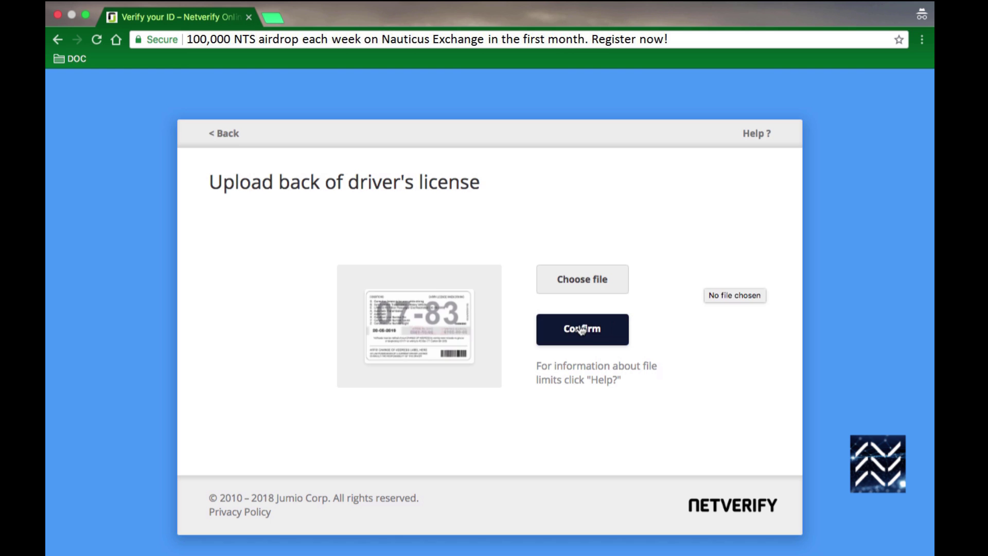
left_click(580, 328)
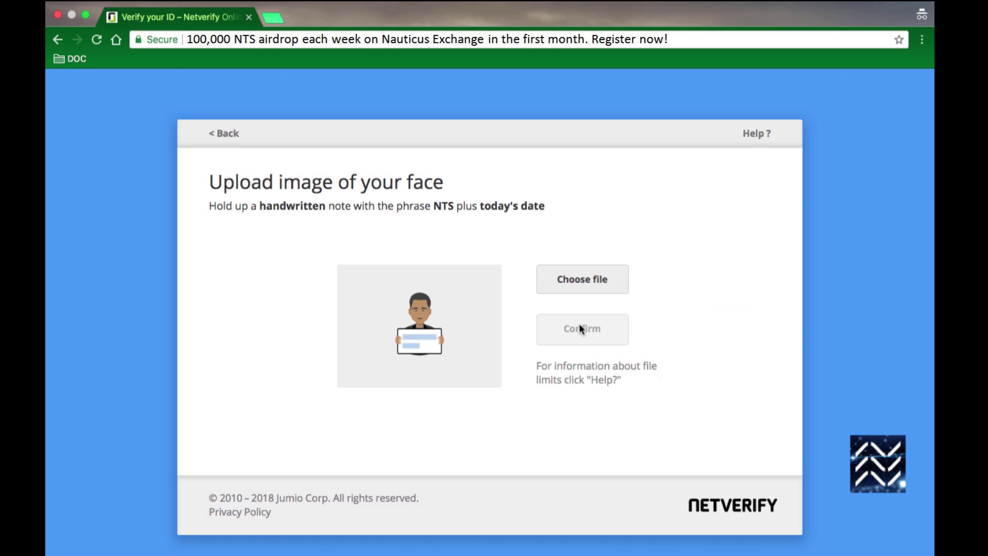
Upload KYC selfie.jpg as the face photo and confirm it.
left_click(582, 293)
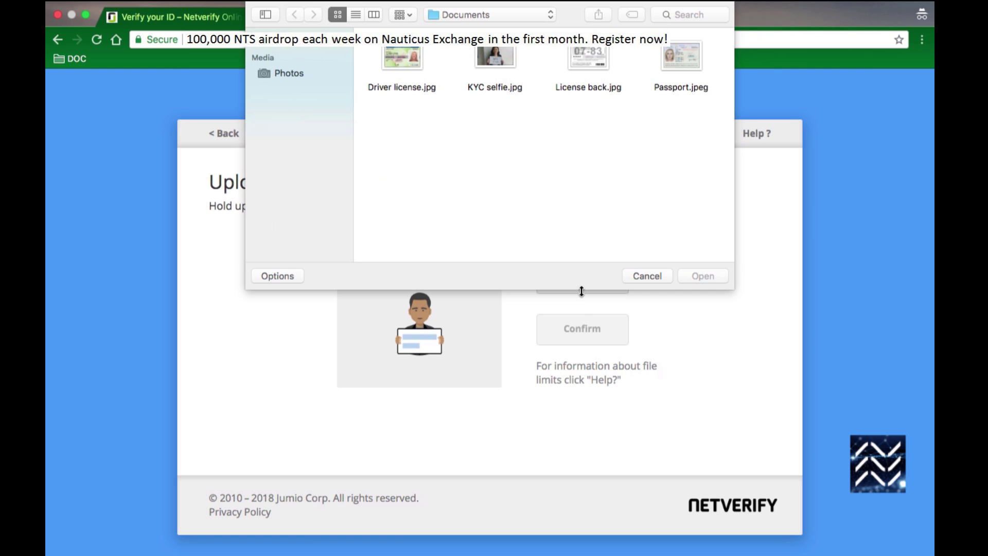
left_click(494, 56)
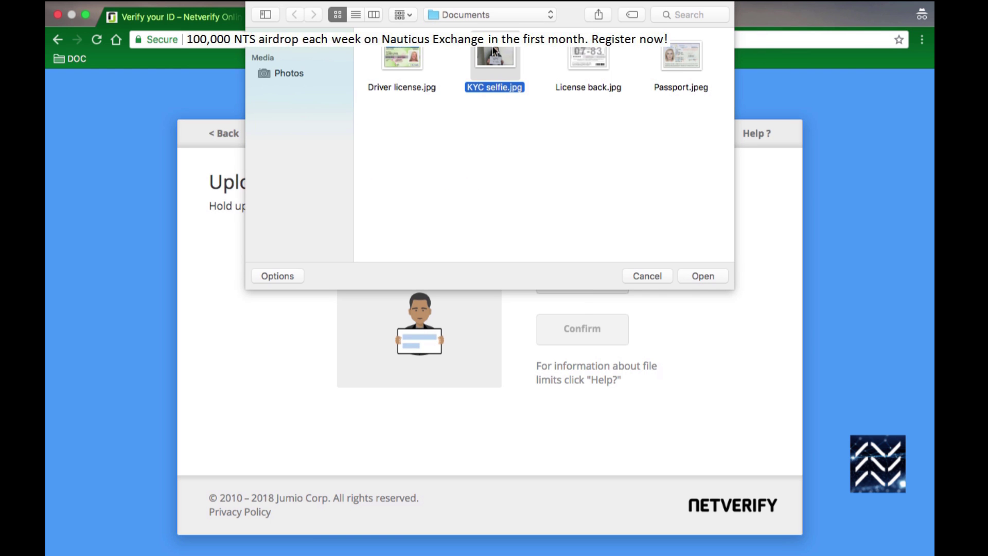
left_click(701, 279)
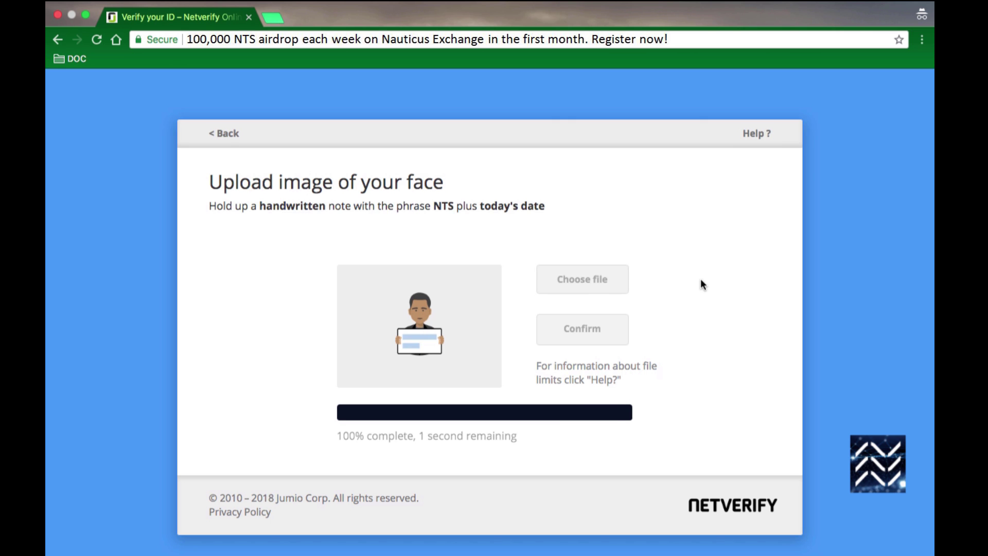
left_click(587, 329)
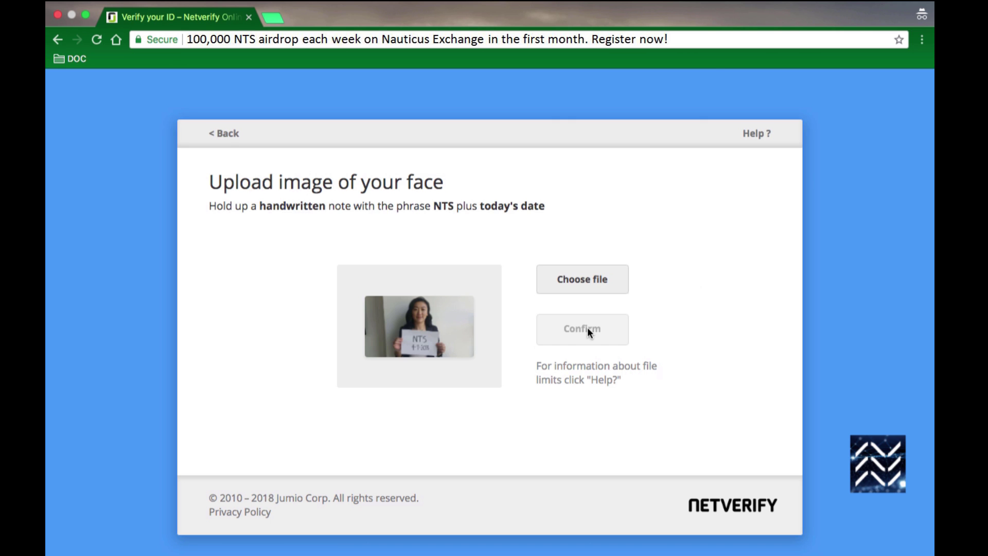